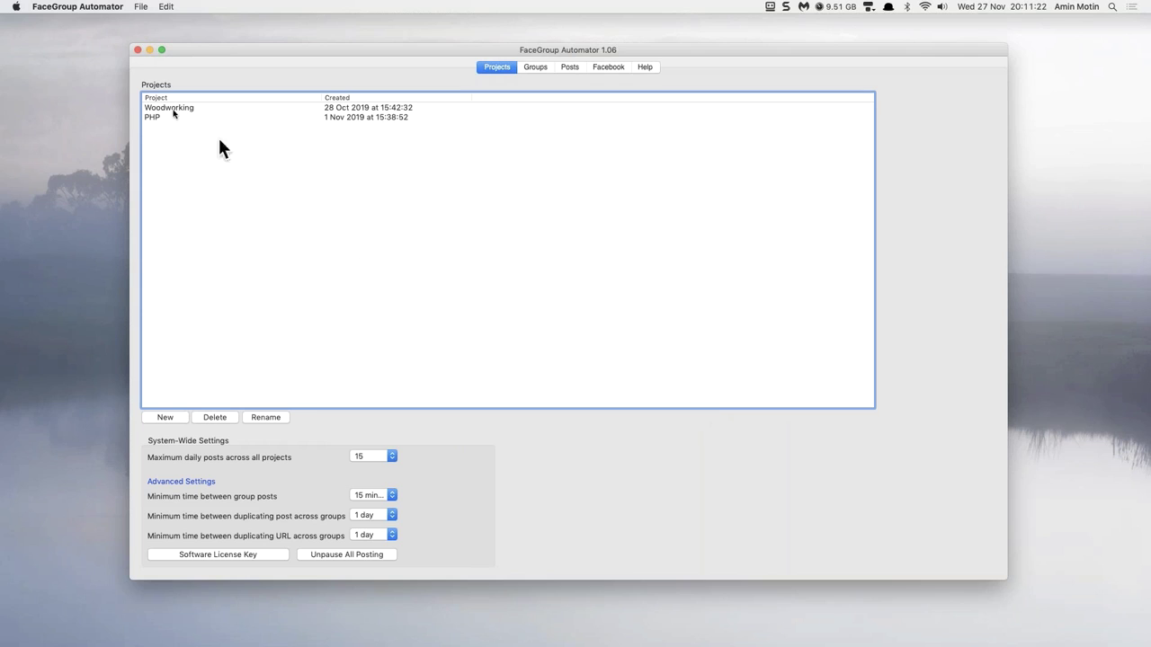
Step: Open the Woodworking project's groups and search for groups matching "sewing"
left_click(176, 110)
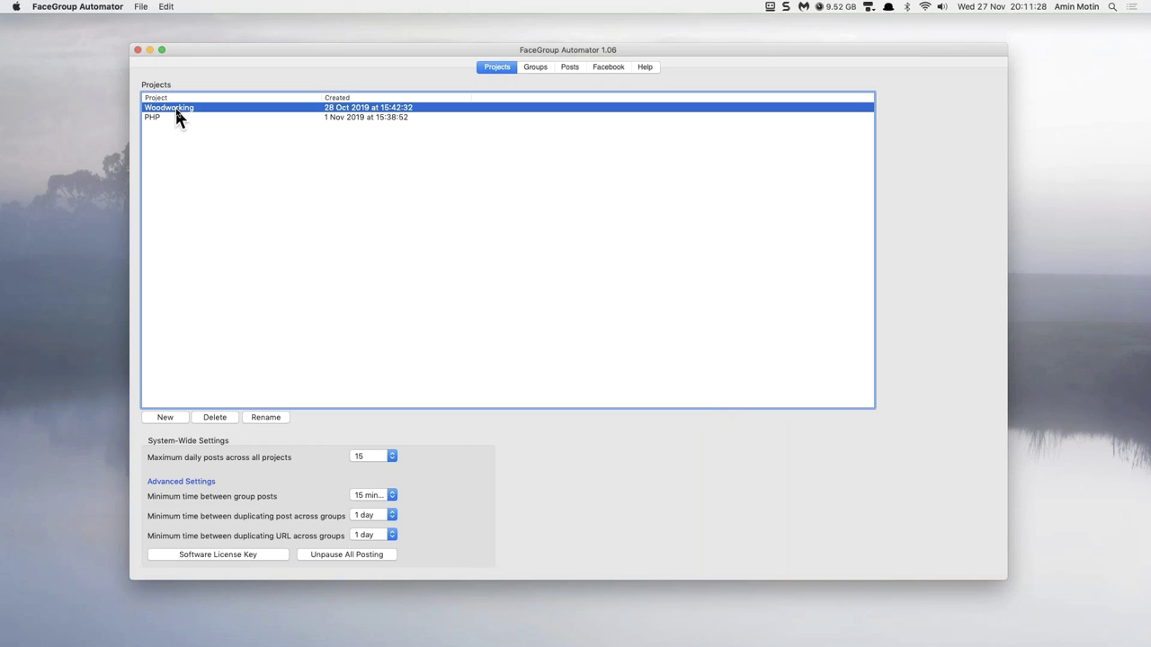
left_click(536, 72)
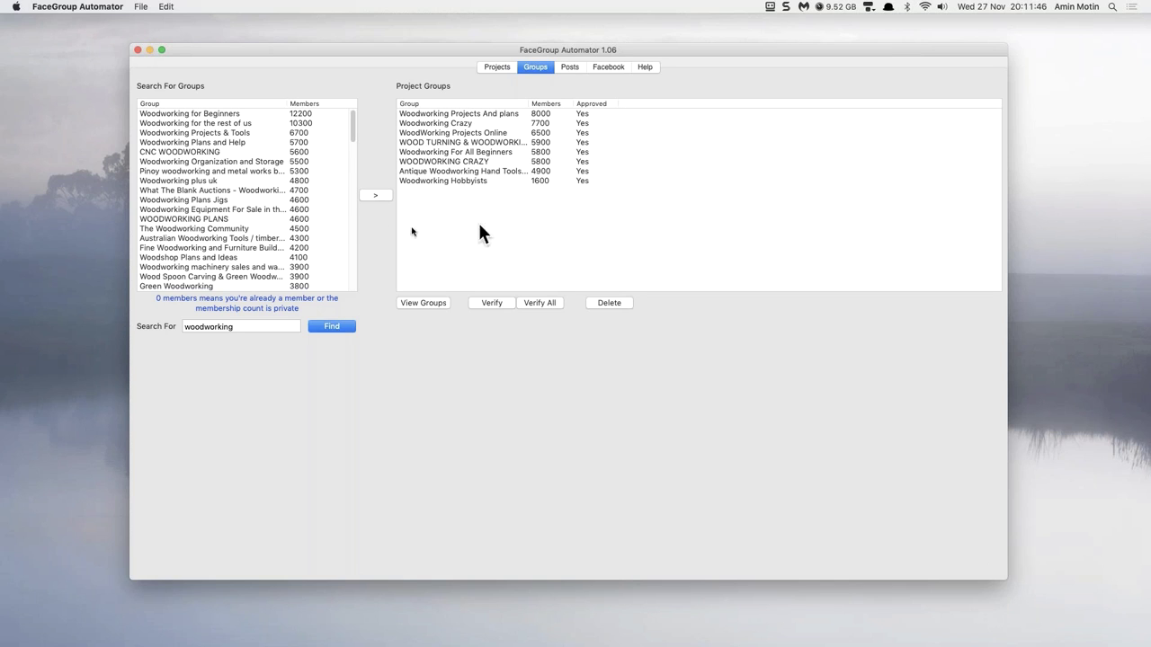
mouse_move(353, 123)
left_mouse_down()
mouse_move(352, 271)
mouse_move(338, 111)
left_mouse_up()
left_click_drag(257, 327, 195, 331)
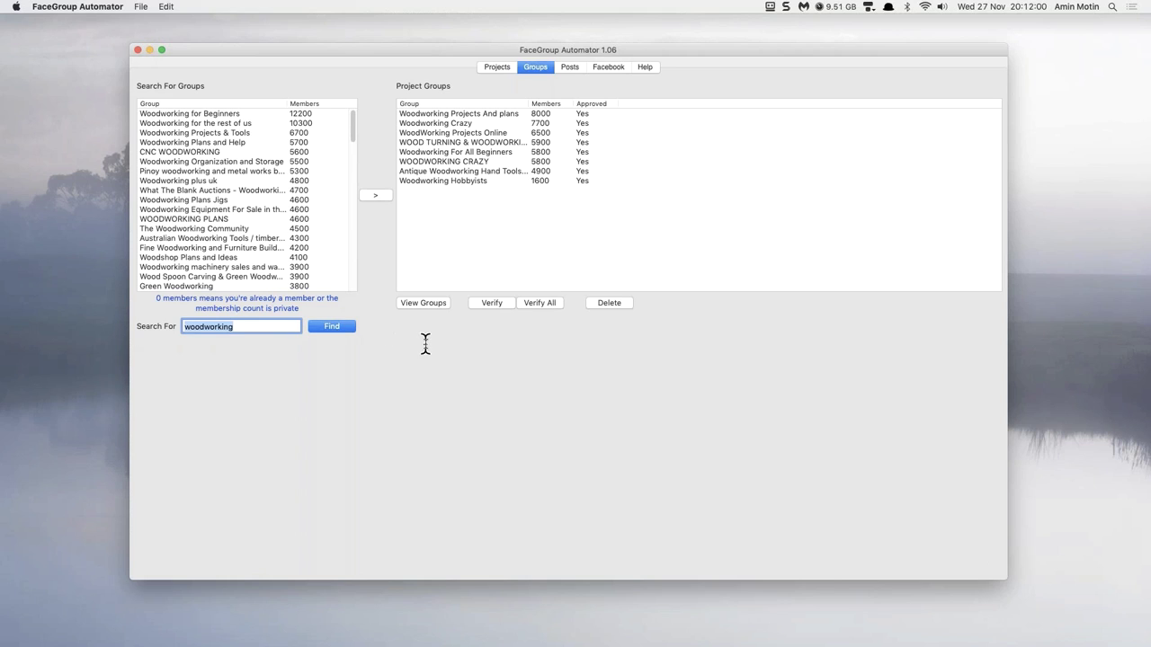
type("ing")
left_click(331, 327)
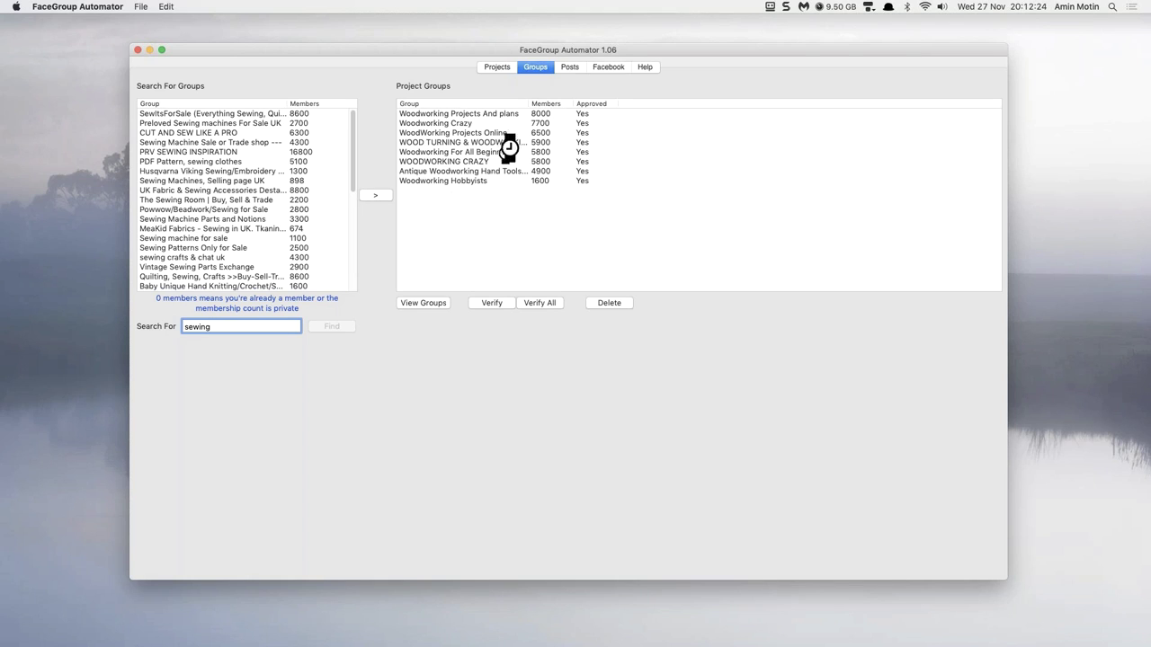
Step: Try composing a new project post with "Sample content" as its body and no URL, and discard the draft
left_click(571, 67)
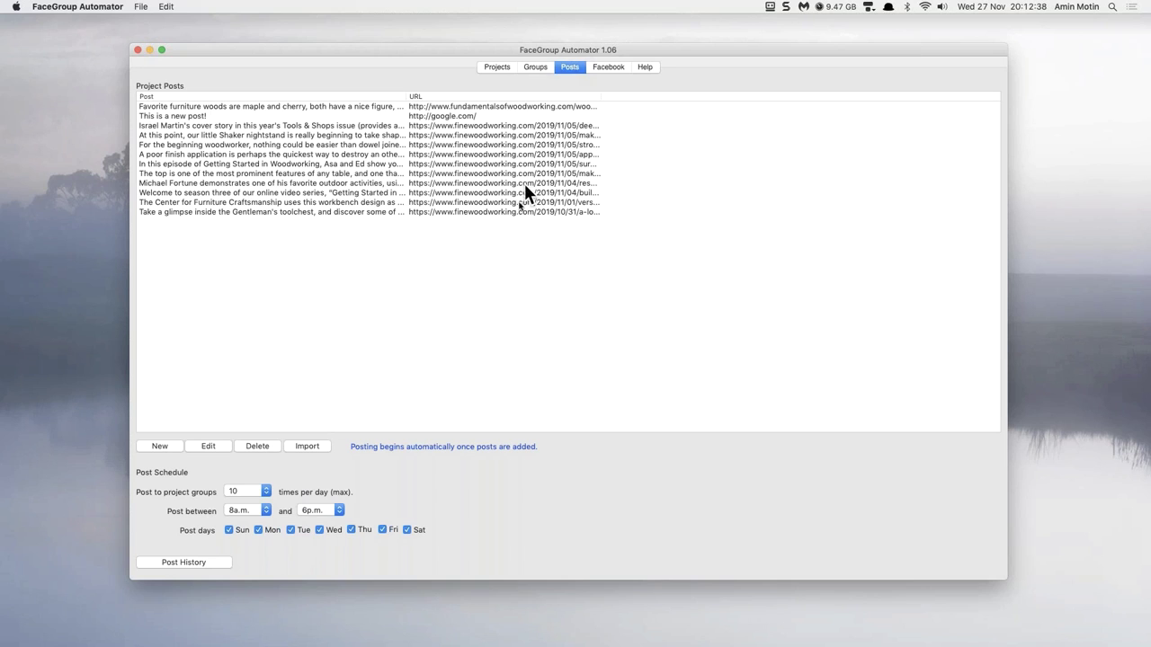
left_click(157, 444)
left_click_drag(827, 232, 518, 154)
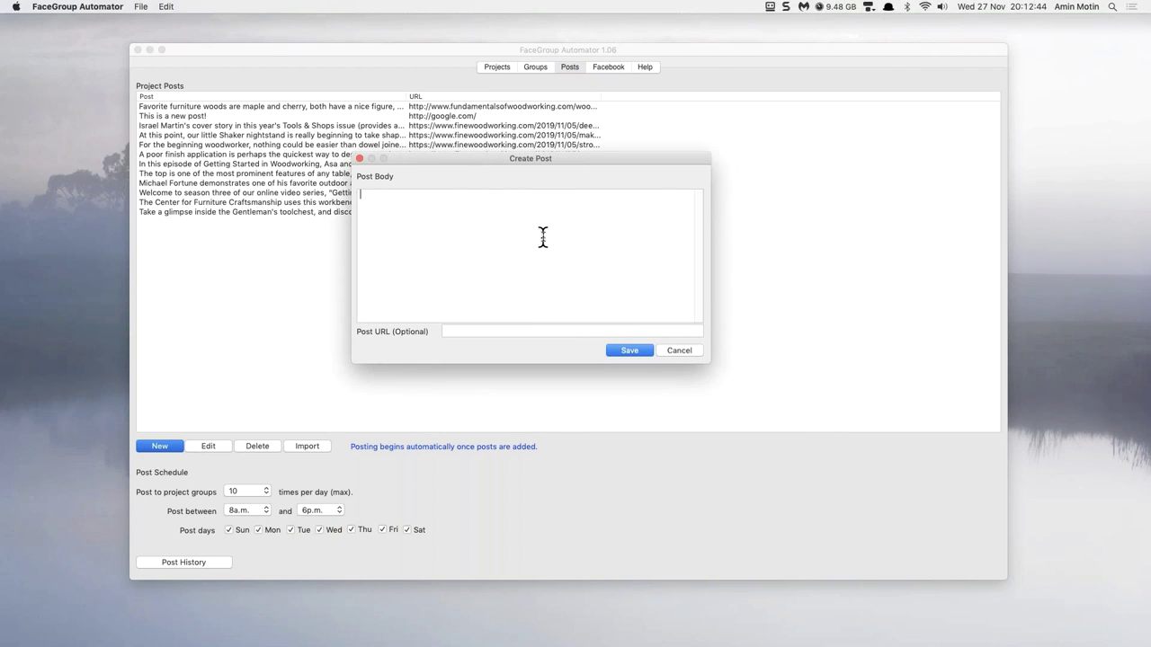
type("Sample content")
left_click(569, 330)
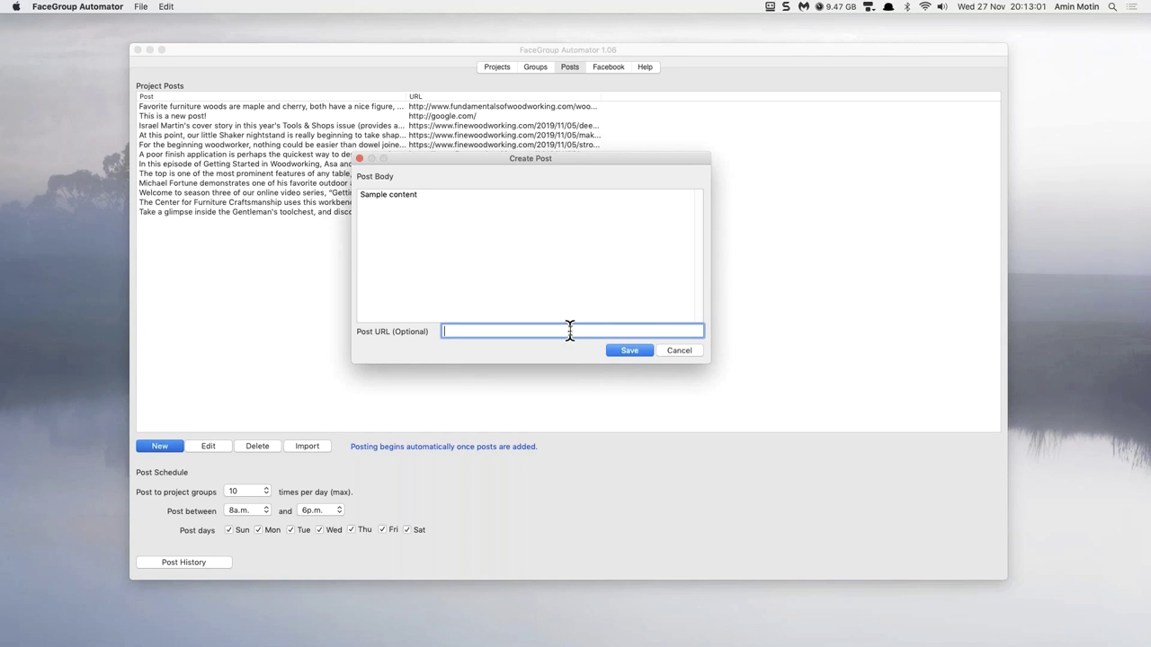
left_click(682, 350)
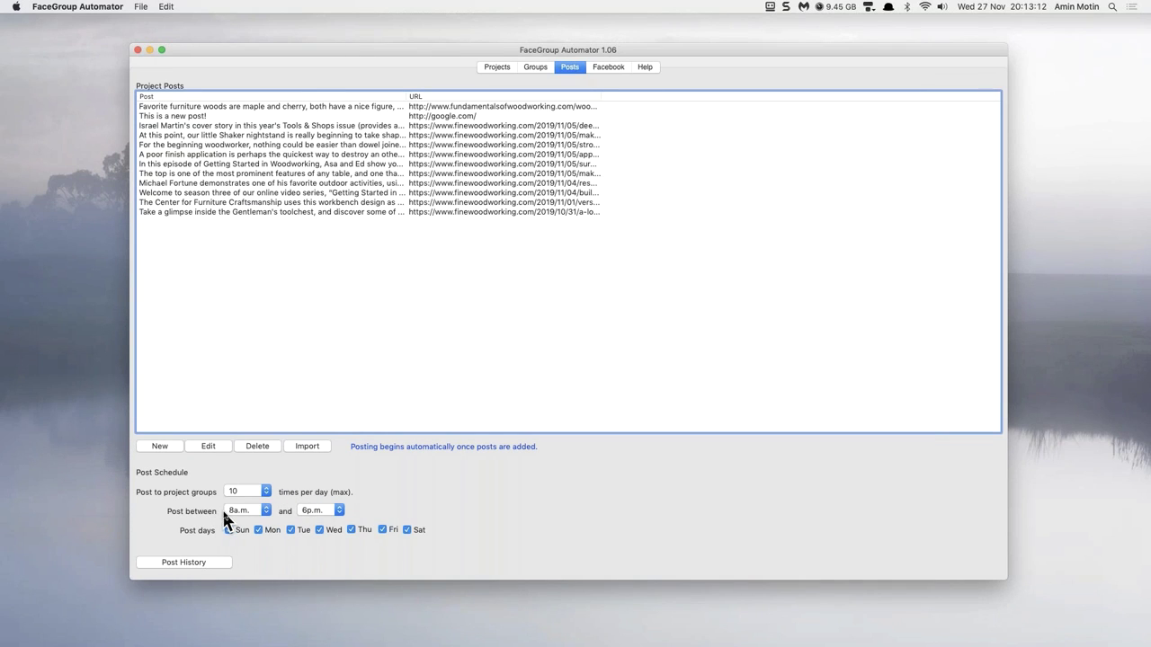
Step: View the available end times for the project's posting schedule without changing the selection
left_click(341, 512)
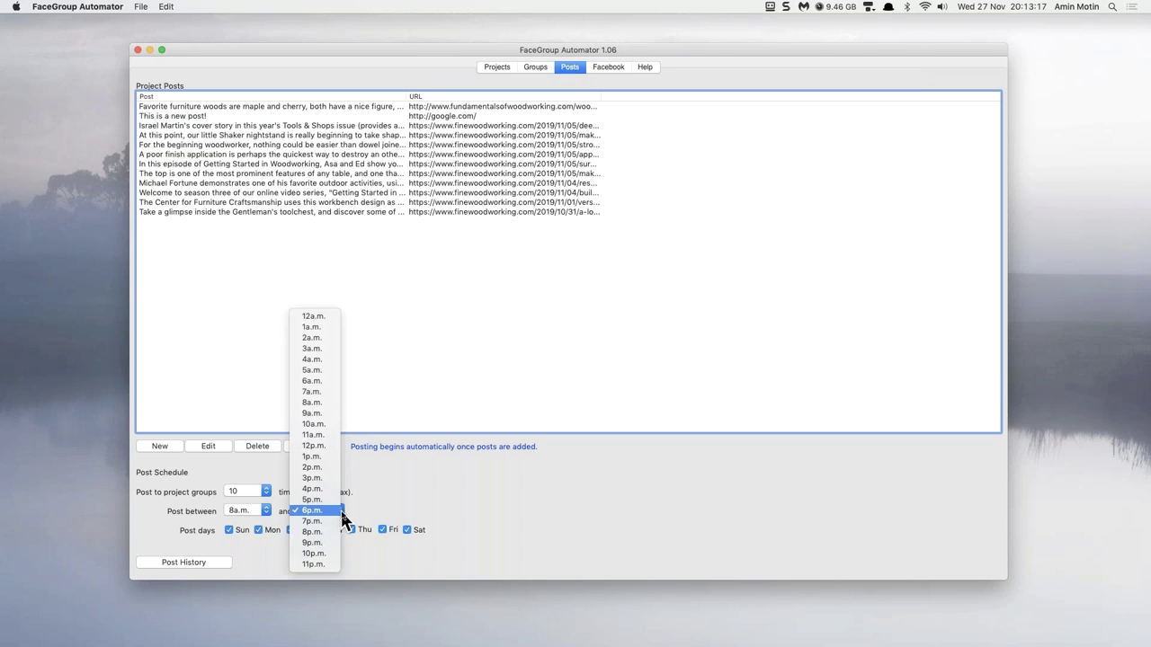
left_click(423, 501)
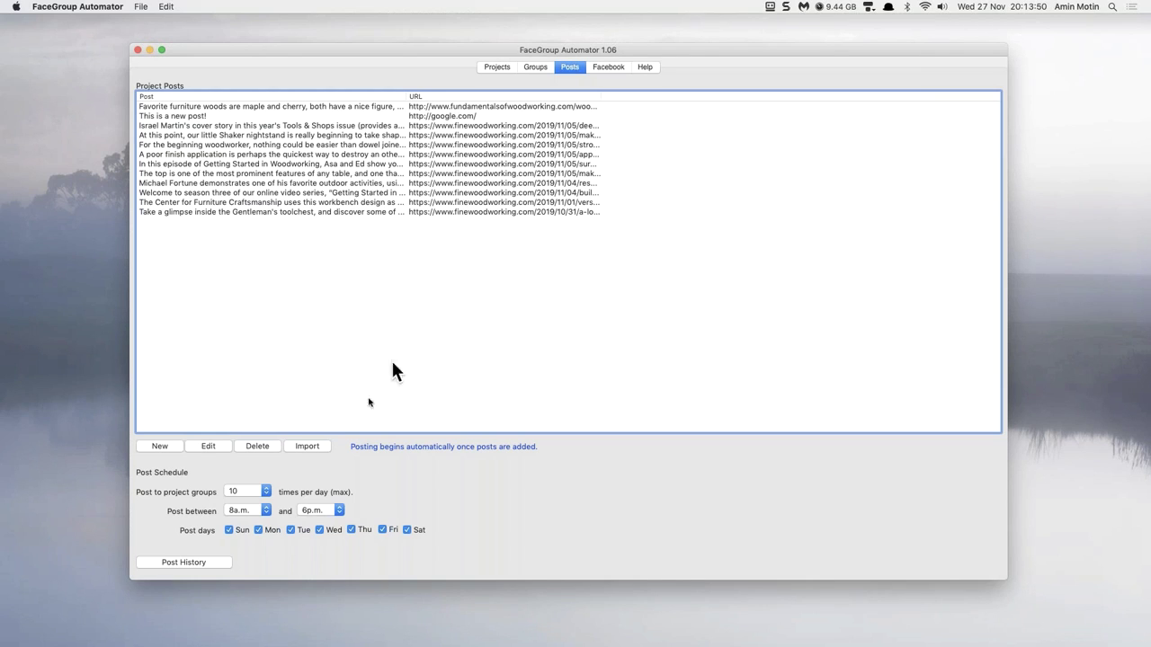
Step: Open the project's post history and enlarge its window and the Posted column to show full timestamps
left_click(186, 564)
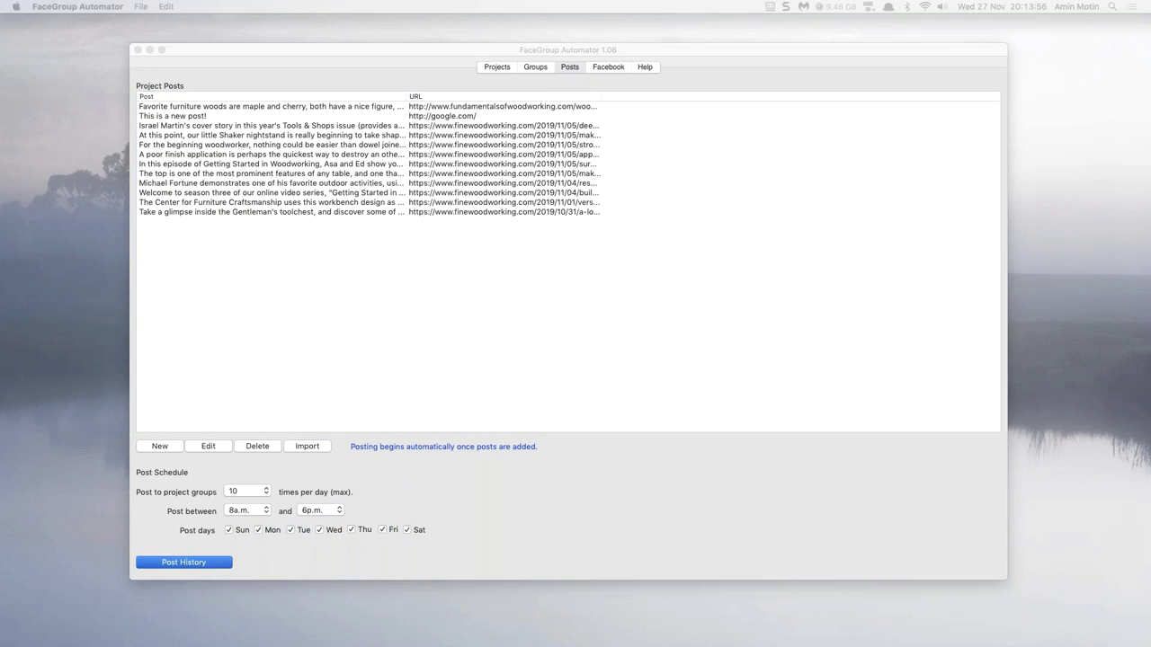
left_click_drag(1147, 229, 471, 113)
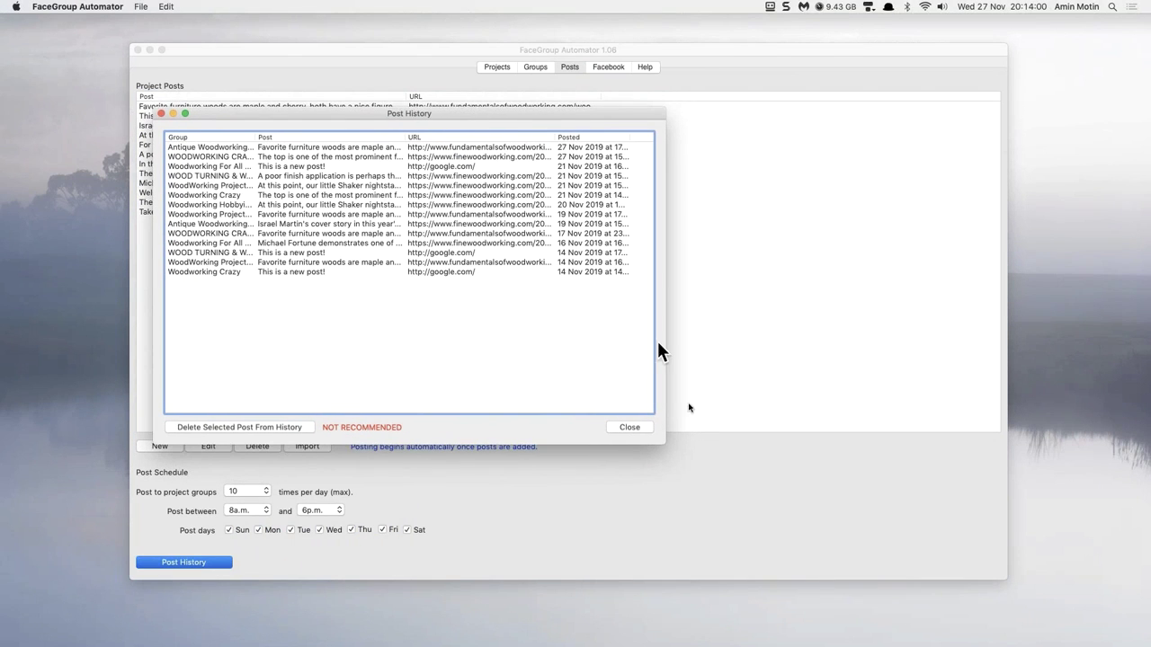
left_click_drag(663, 442, 976, 470)
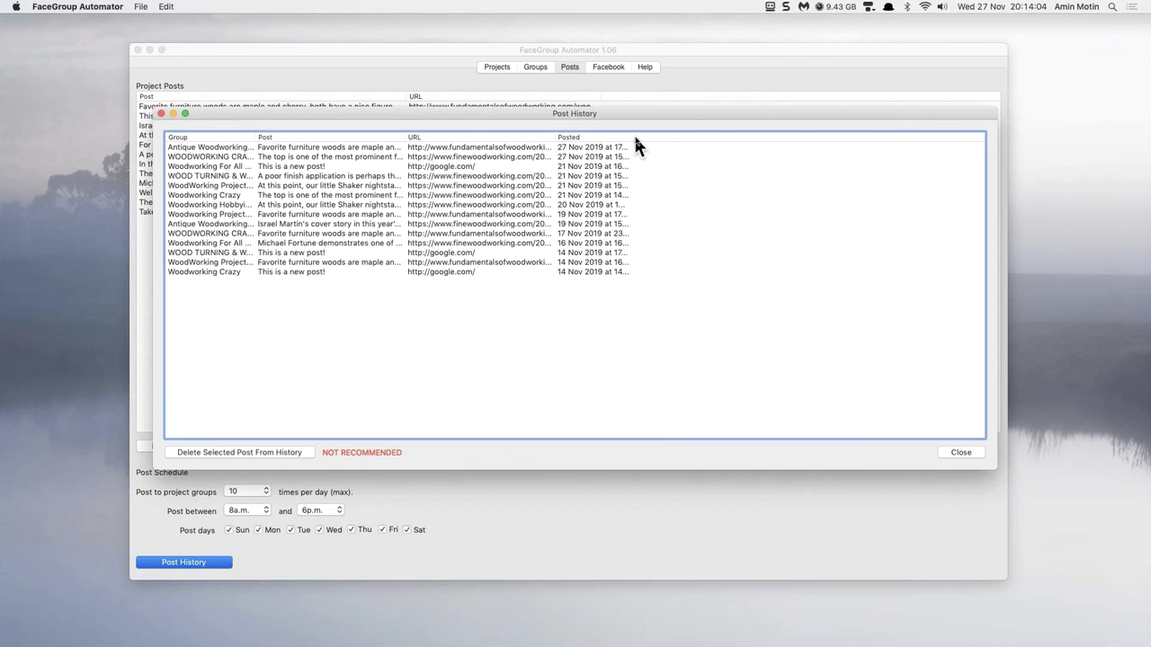
left_click_drag(628, 137, 748, 138)
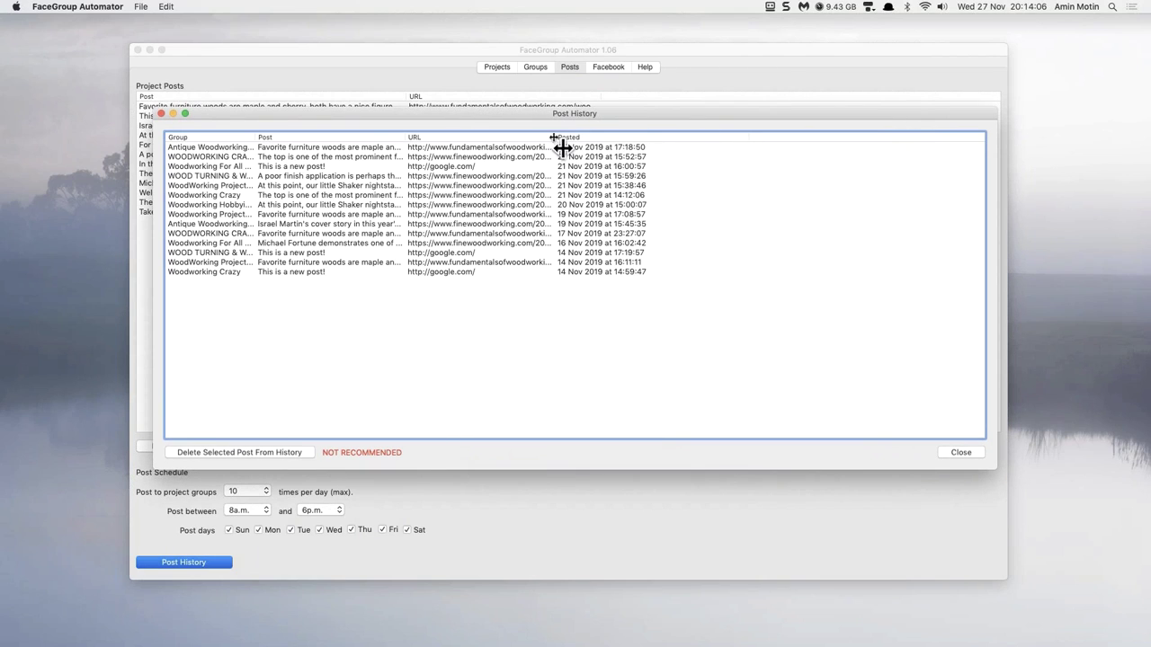
Step: Sort the post history by URL and again by posted date, and close it
left_click(409, 136)
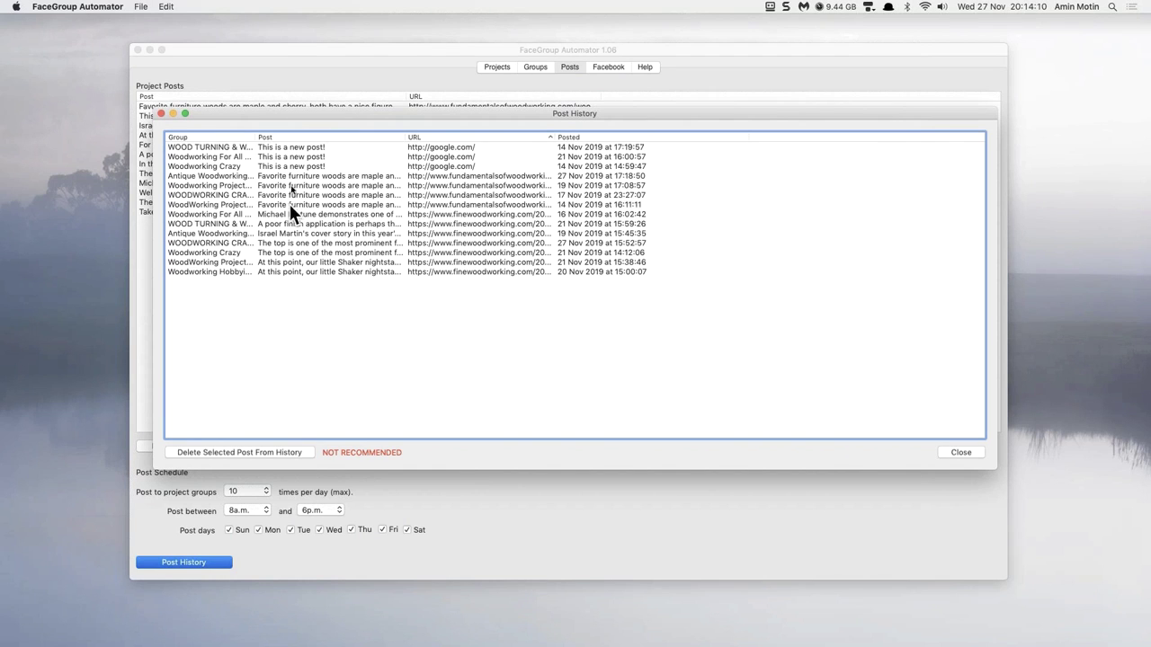
left_click(594, 140)
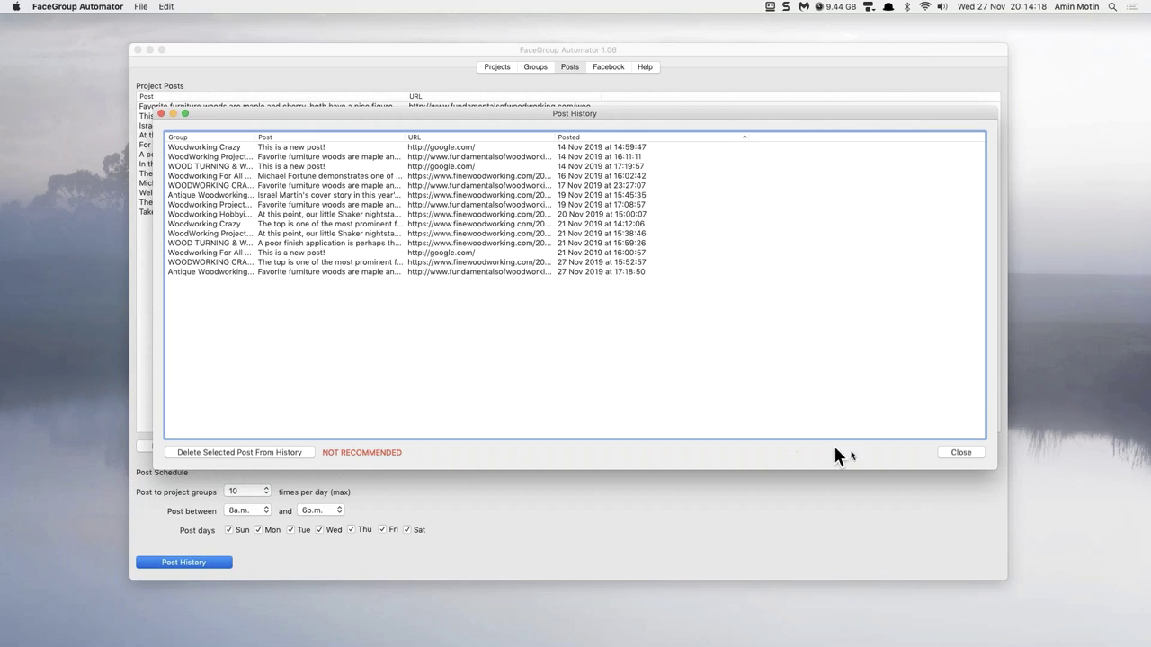
left_click(959, 453)
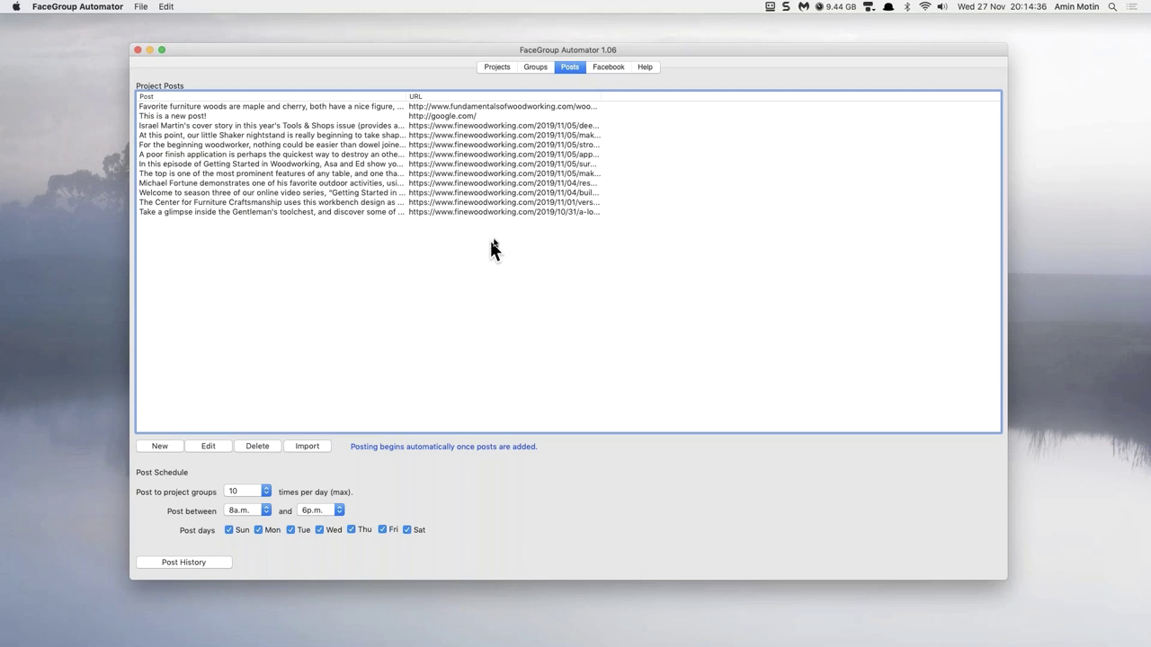
Step: Review the system-wide posting settings for all projects and return to the Woodworking project's posts
left_click(503, 67)
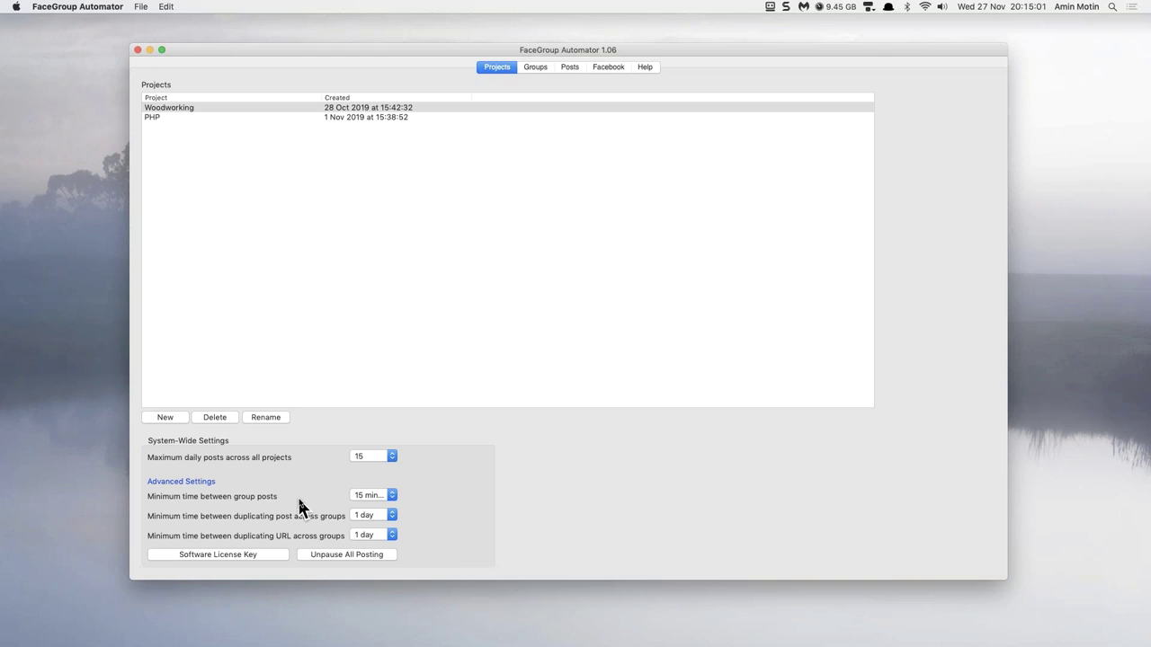
left_click(570, 69)
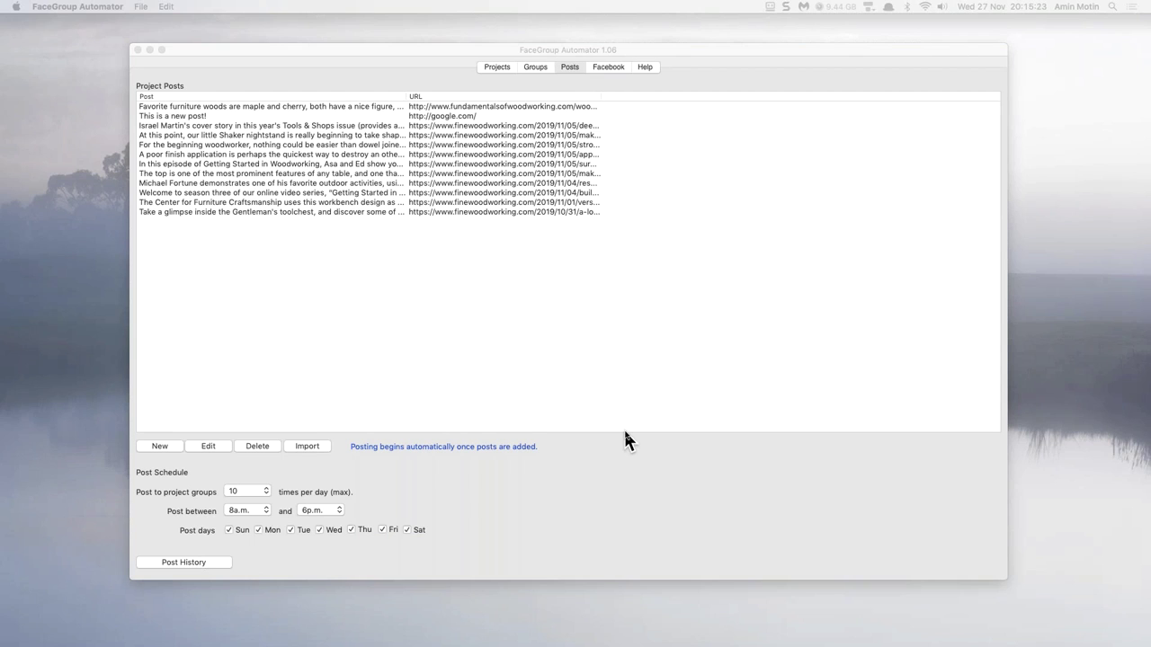
left_click(310, 444)
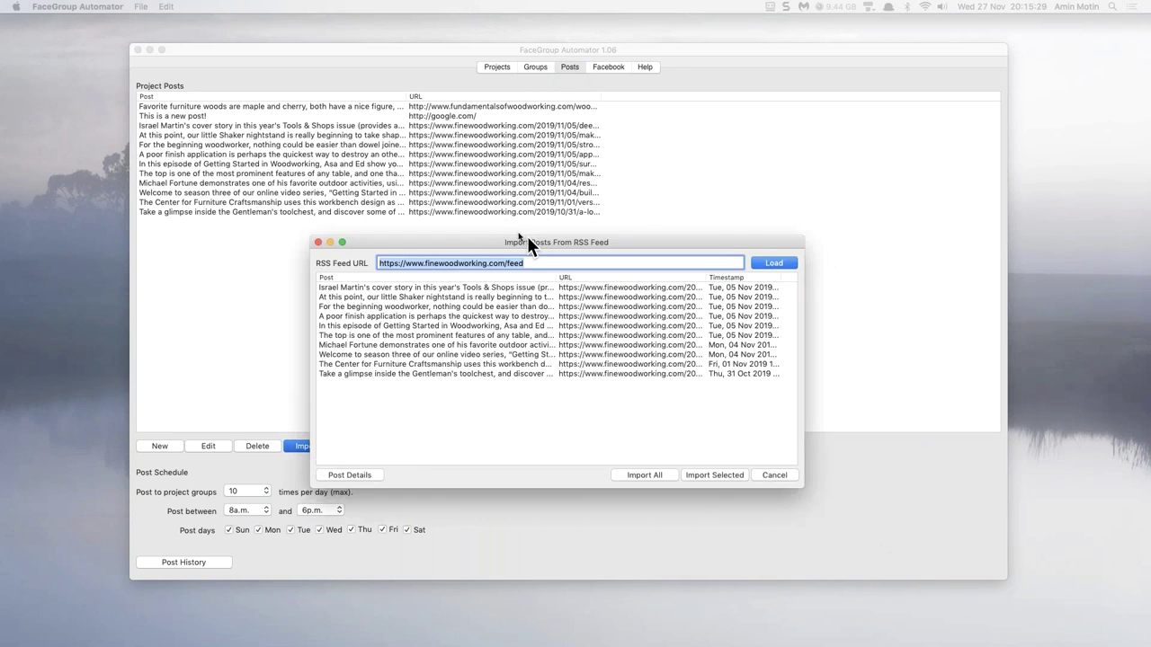
left_click_drag(527, 236, 460, 175)
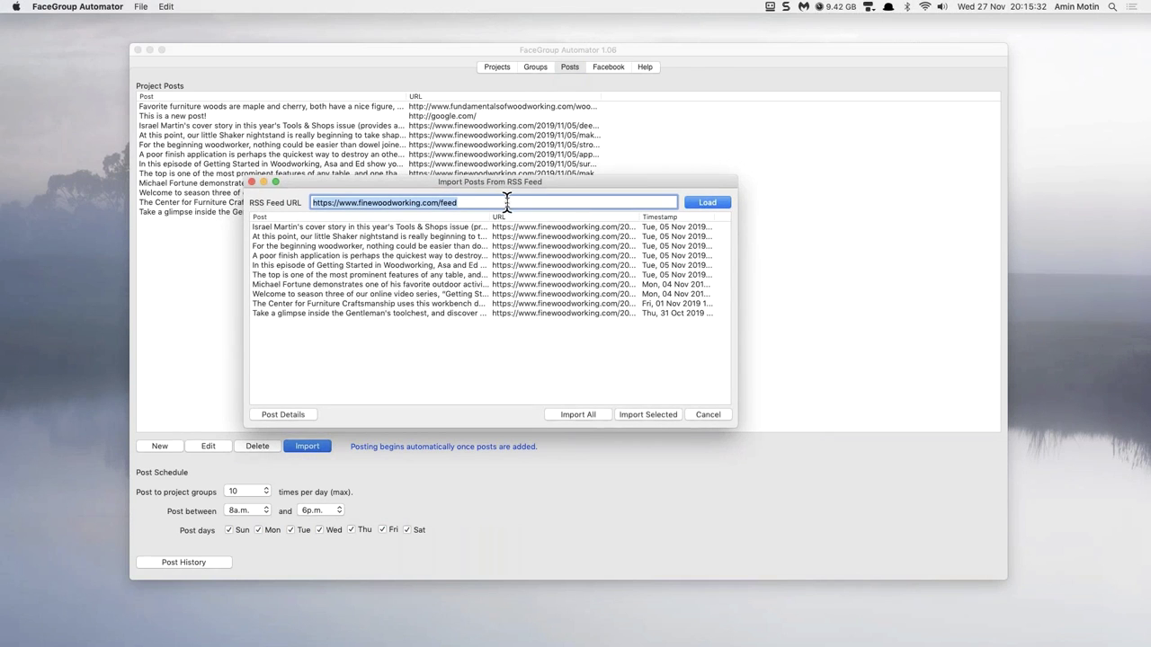
key("BackSpace")
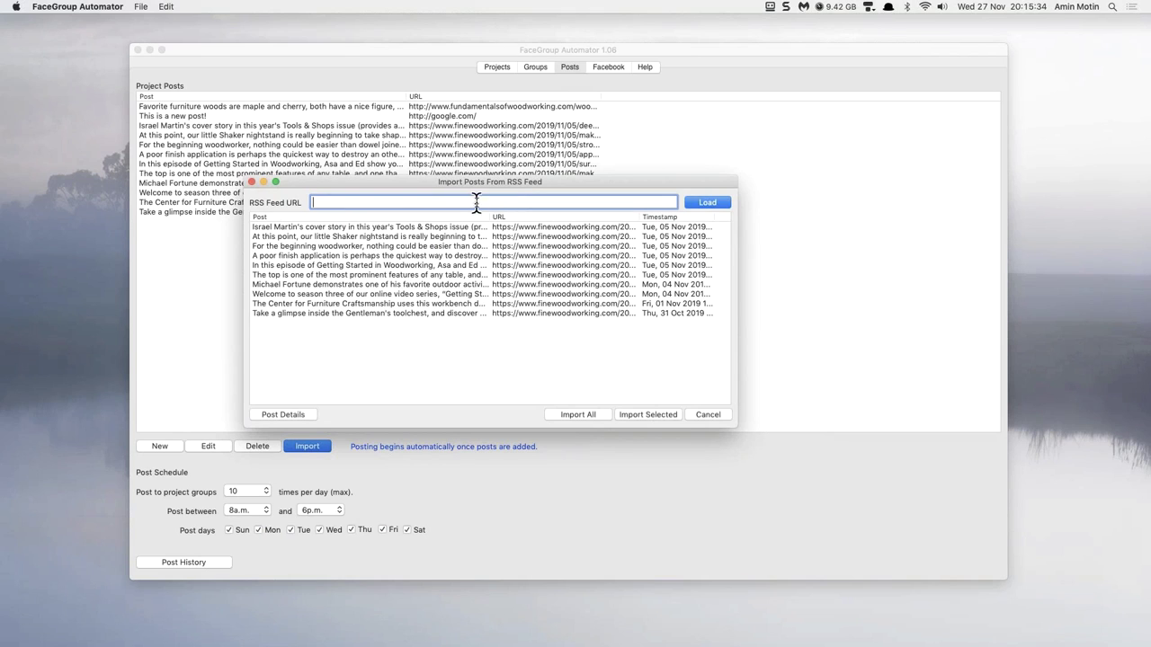
right_click(477, 205)
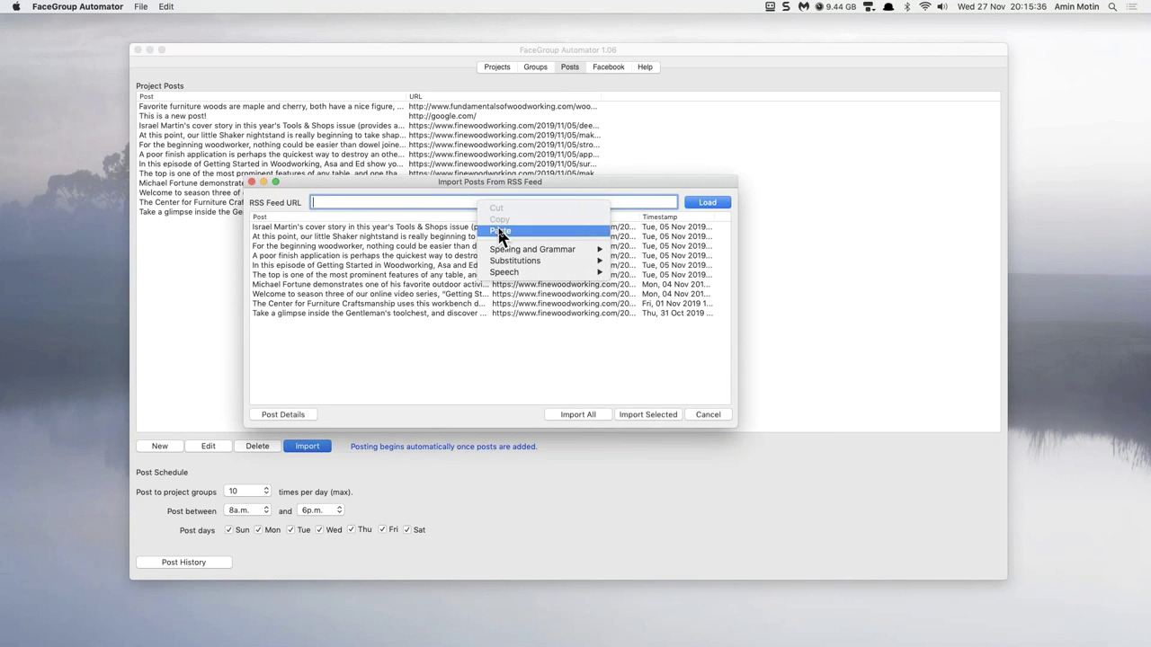
left_click(499, 231)
left_click(708, 203)
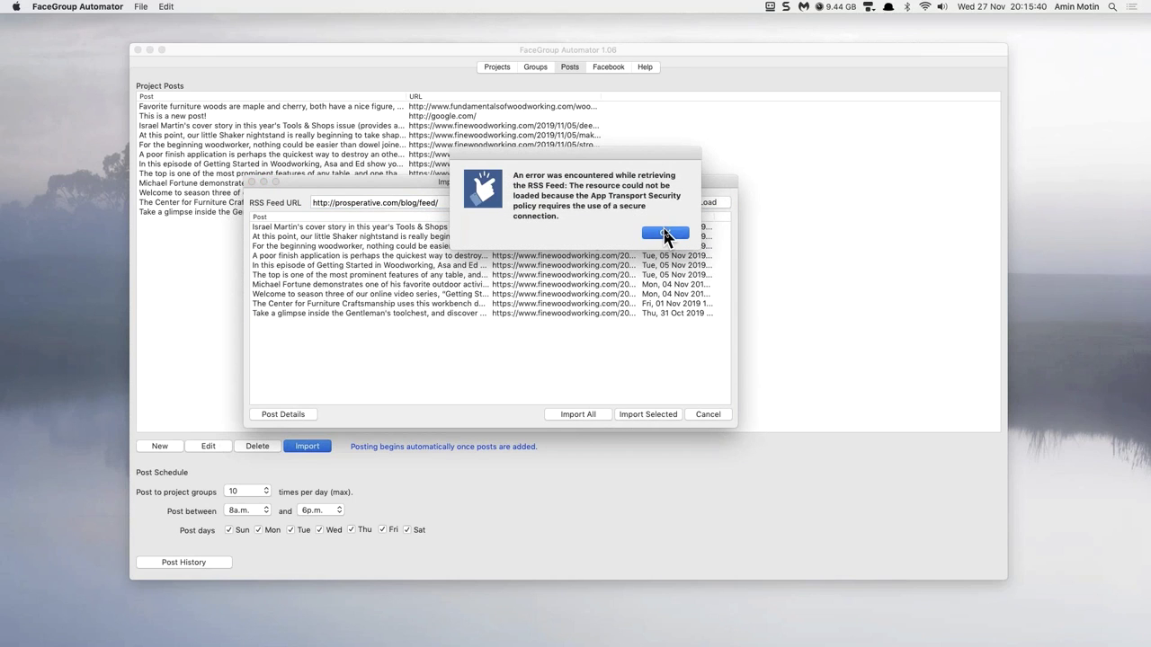
left_click(664, 232)
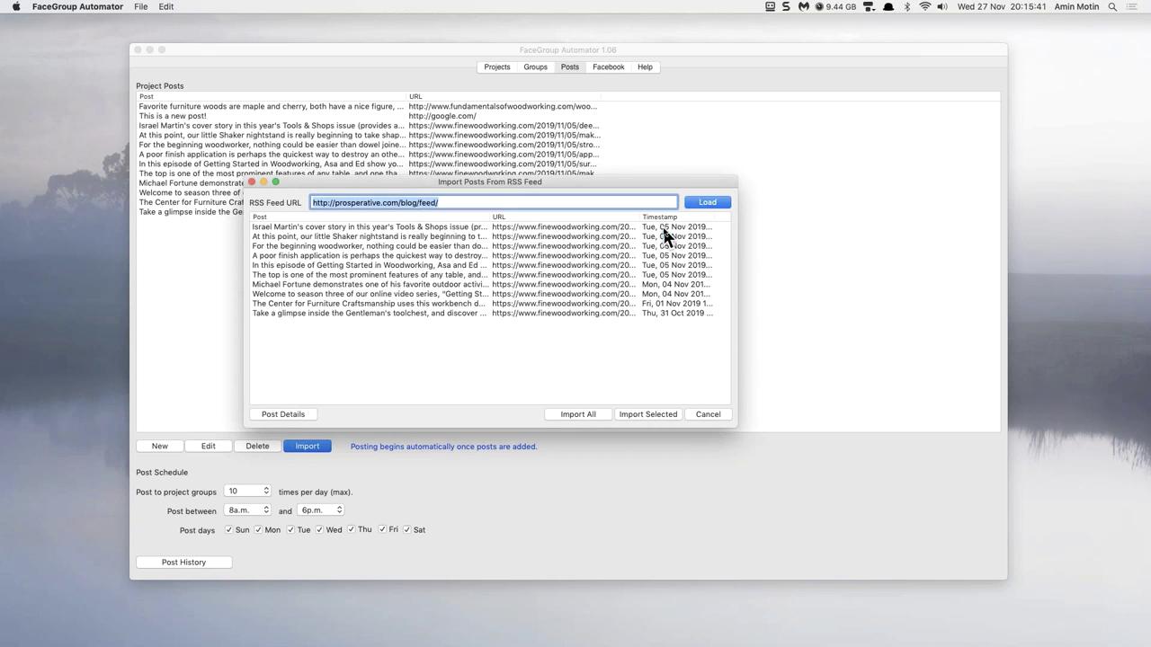
left_click(515, 202)
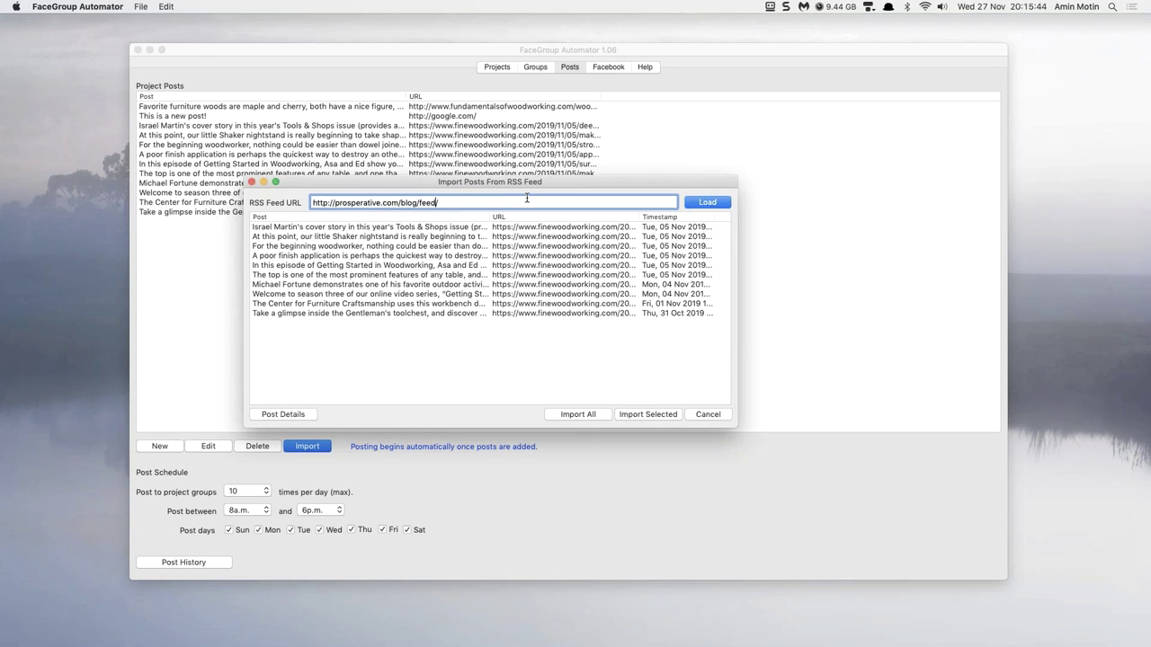
key("Right")
key("Right")
key("Right")
key("Right")
type("s")
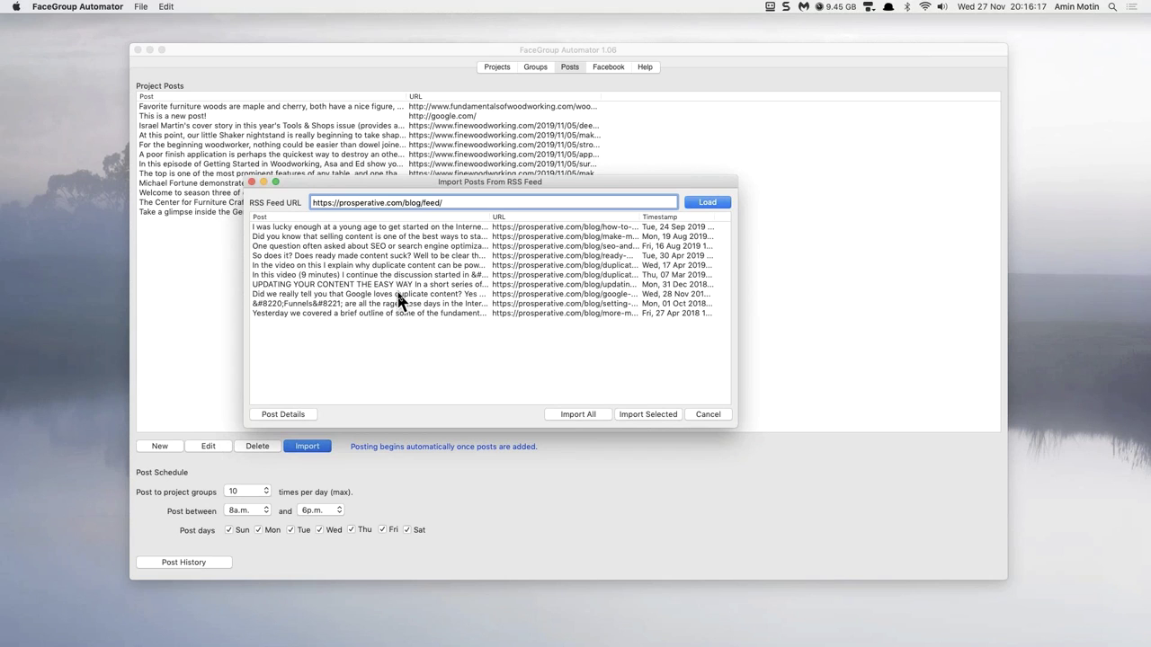
Step: Examine the description, URL and posted date of the feed post about SEO and video, and close its details
left_click_drag(452, 185, 685, 245)
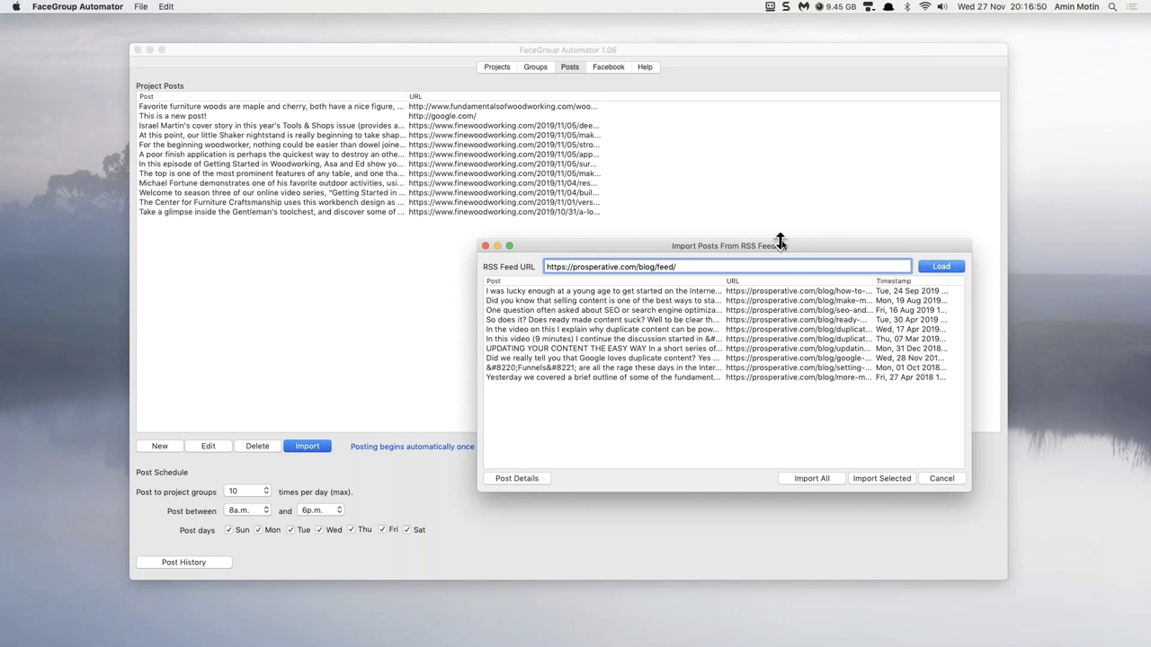
left_click_drag(783, 243, 681, 210)
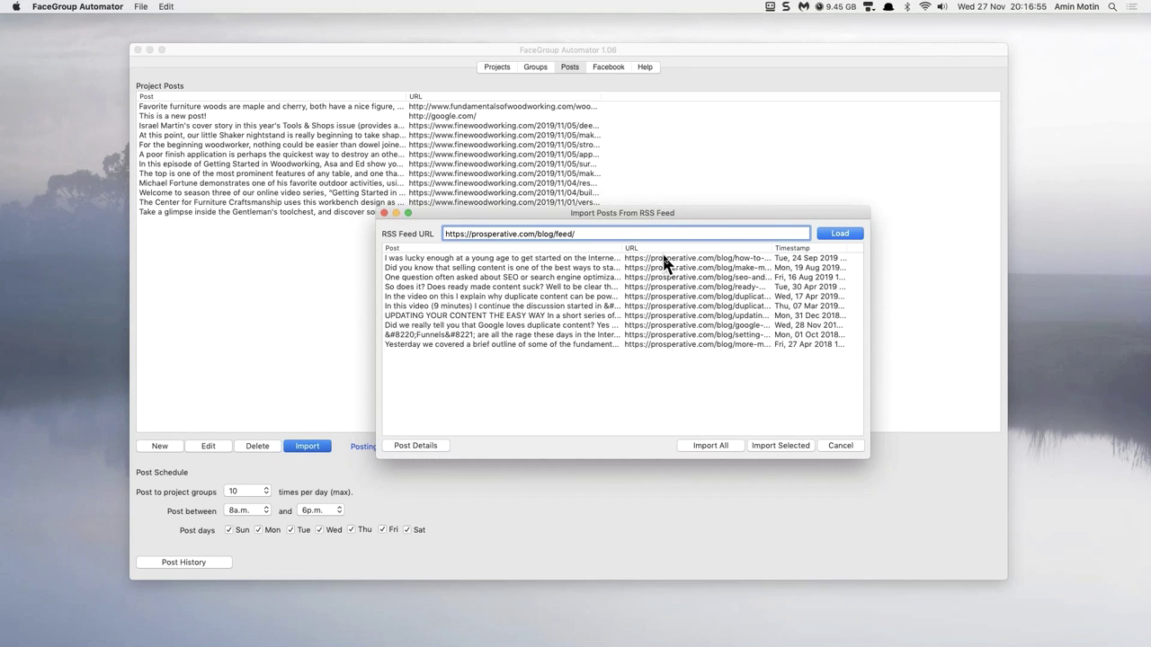
left_click(467, 276)
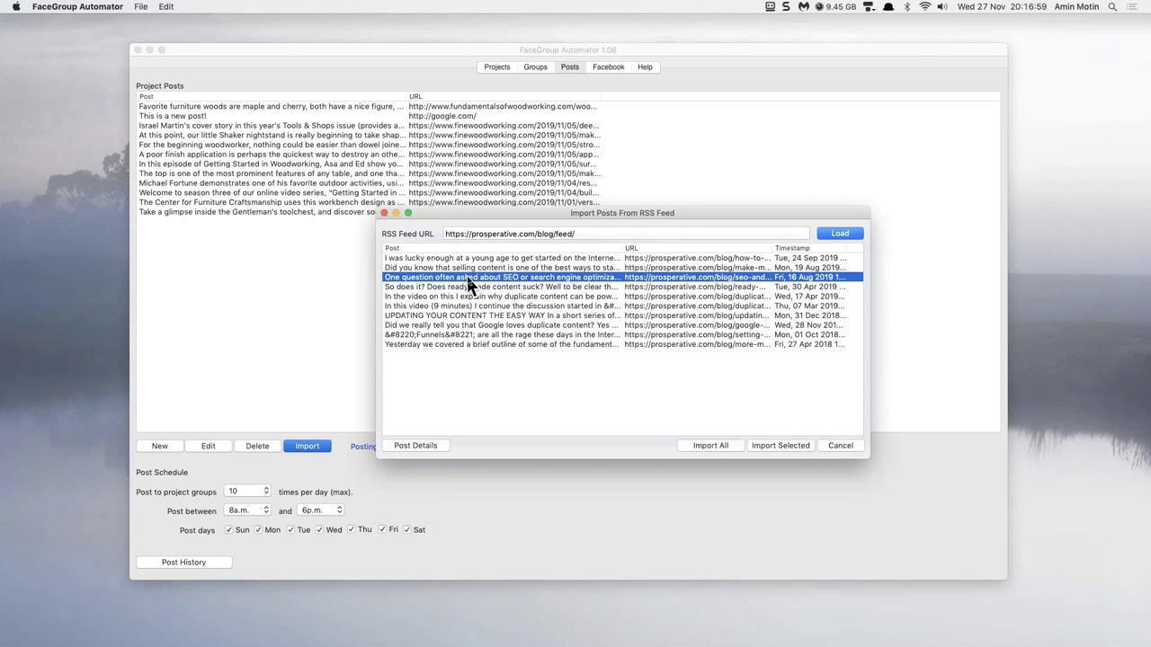
left_click(424, 448)
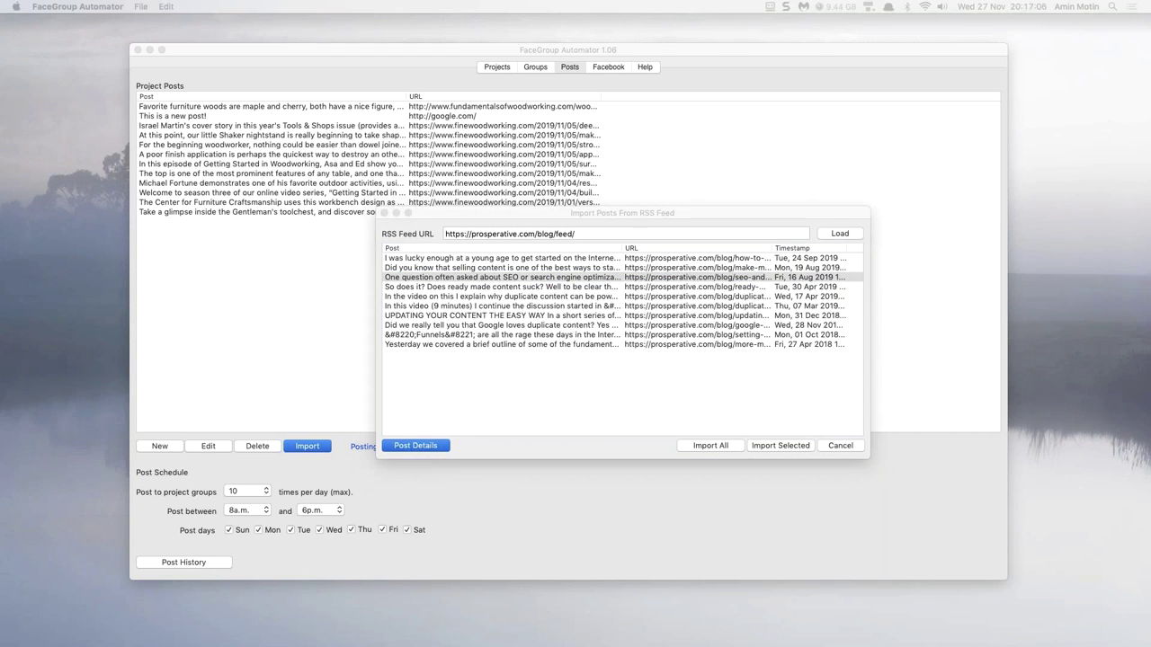
left_click_drag(537, 277, 522, 232)
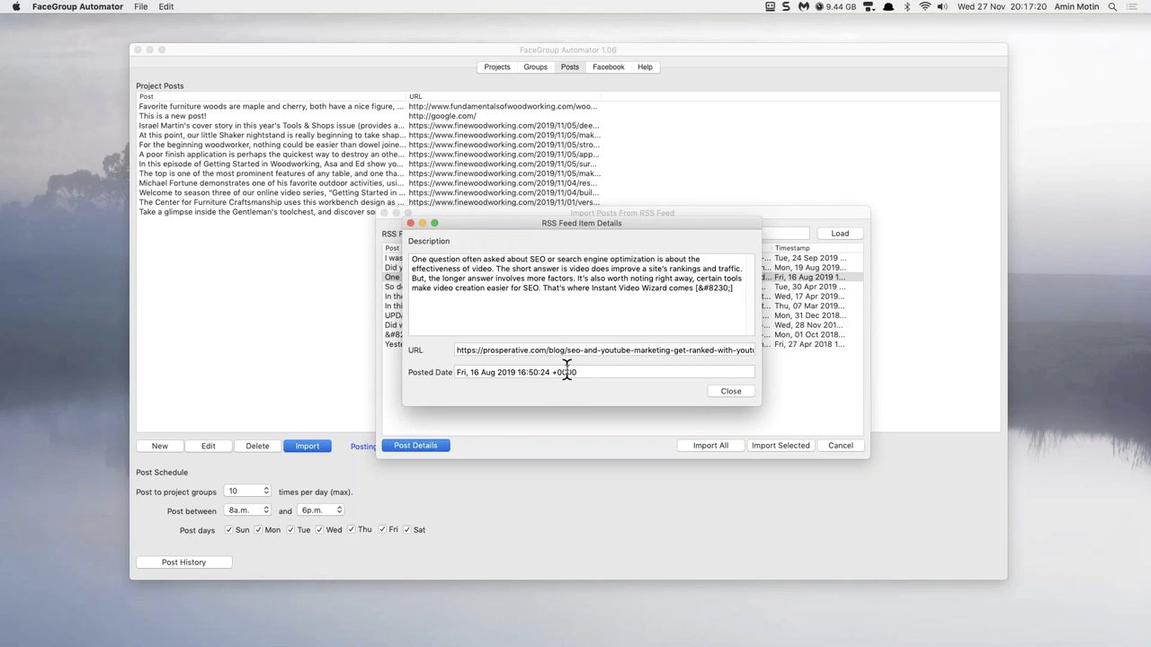
left_click_drag(584, 372, 437, 374)
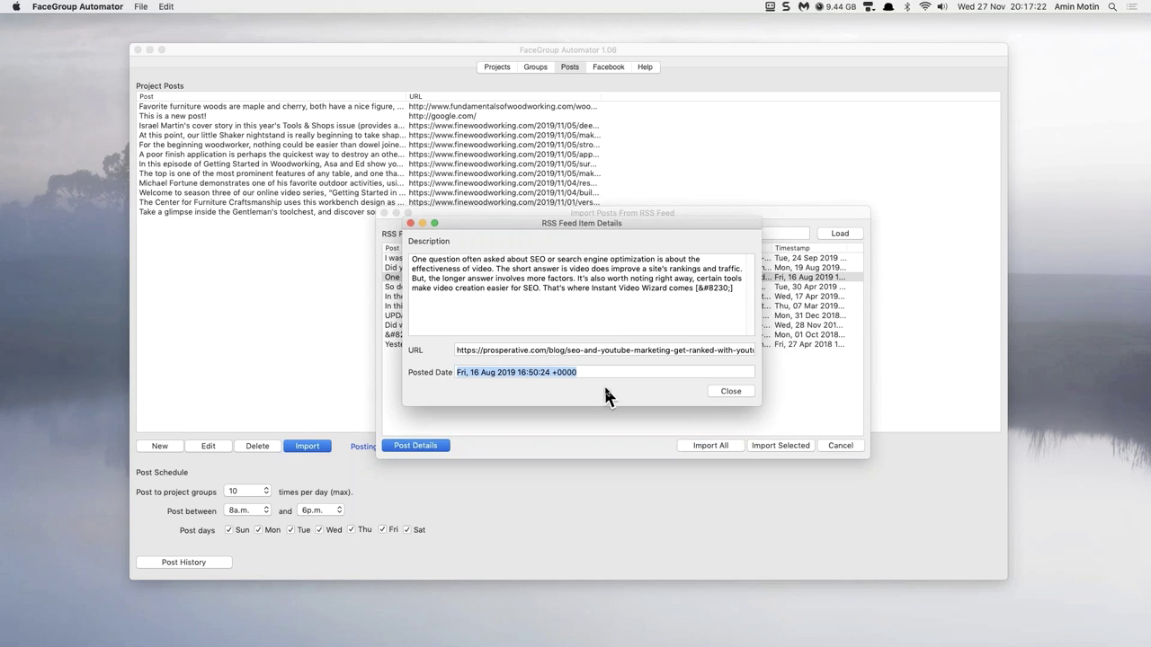
left_click(562, 286)
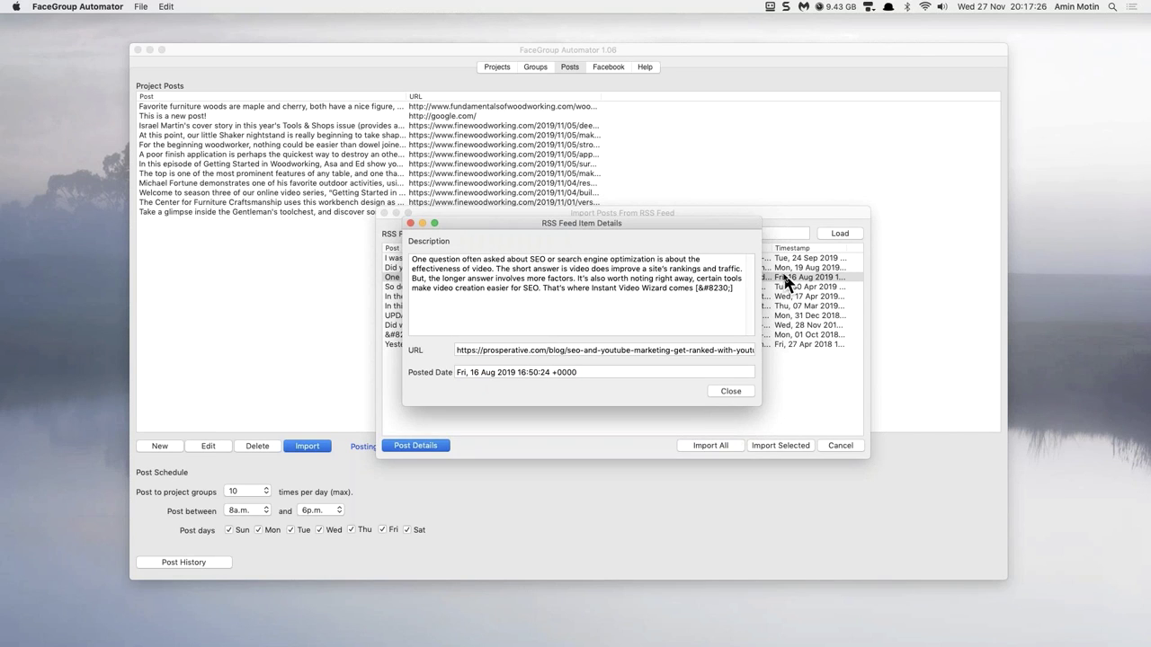
double_click(554, 290)
left_click(589, 294)
left_click(725, 396)
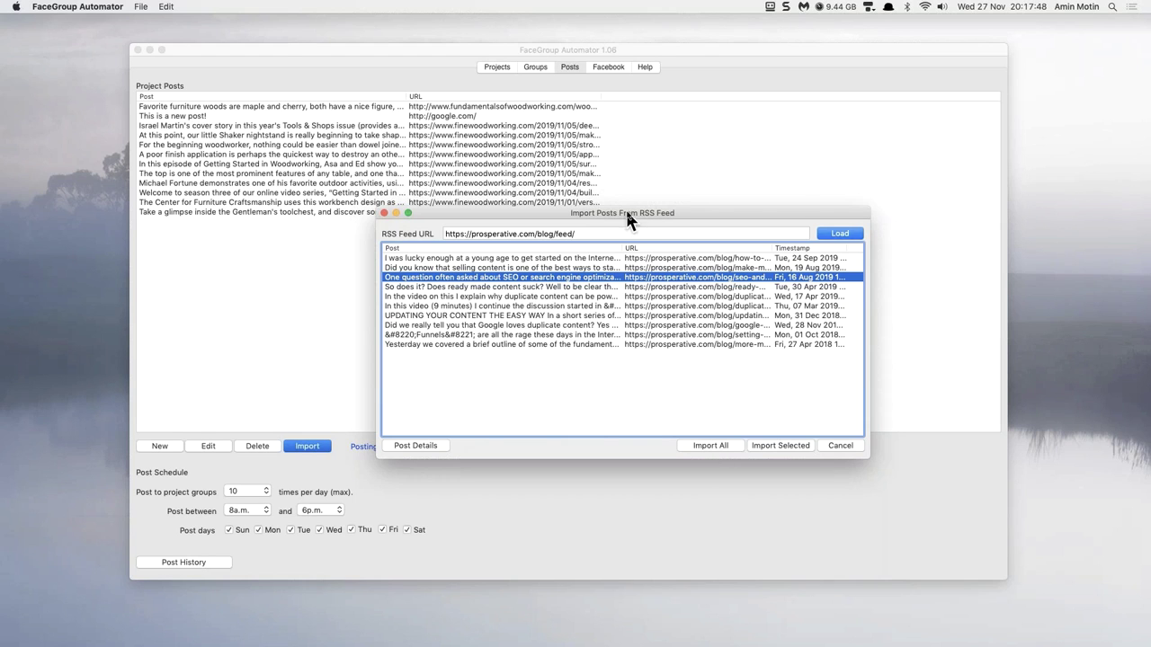
Step: Import all posts loaded from the RSS feed into the Woodworking project's posts
left_click_drag(634, 213, 863, 290)
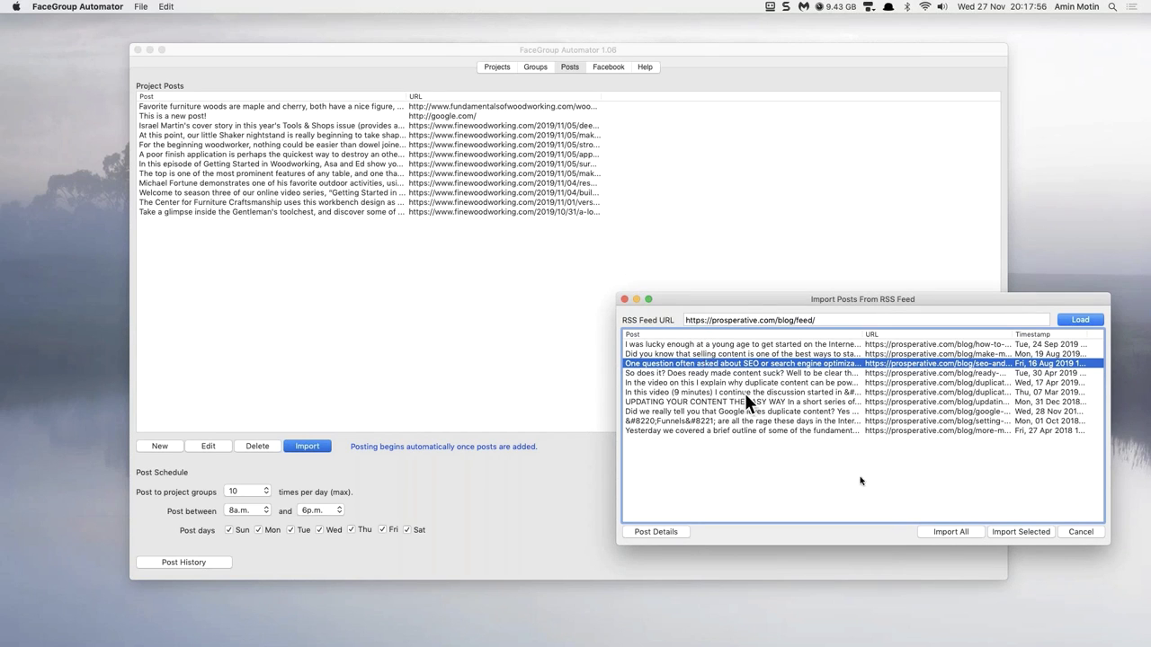
left_click(952, 531)
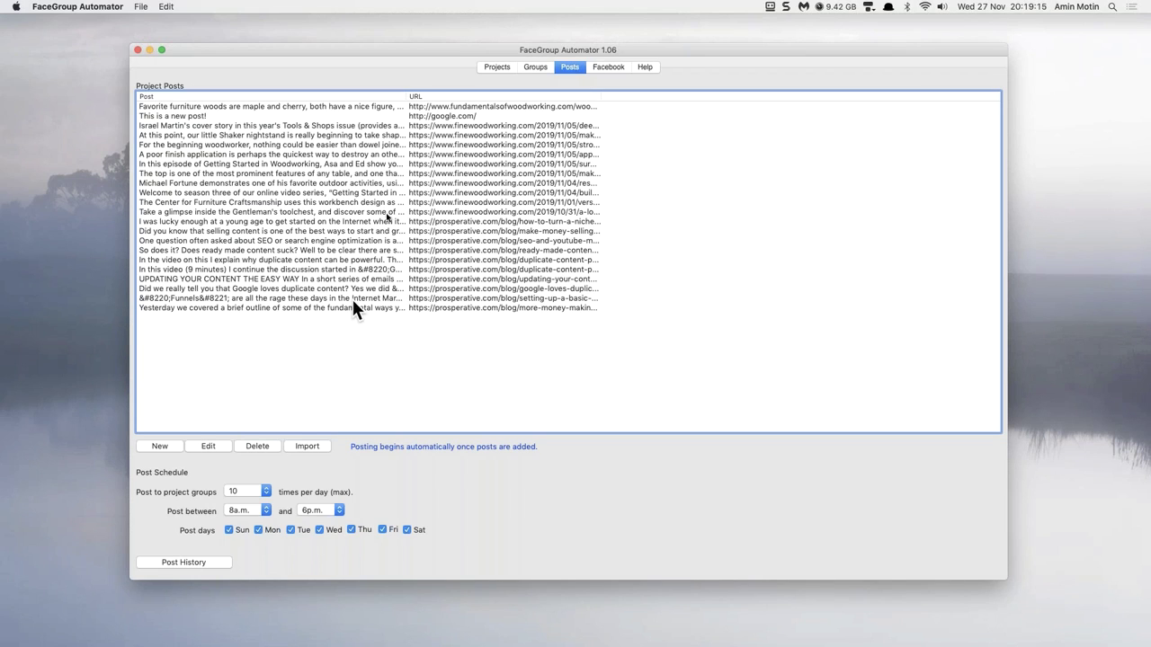
Step: Review the help page, project list and Woodworking project's groups, and return to the project's posts
left_click(647, 67)
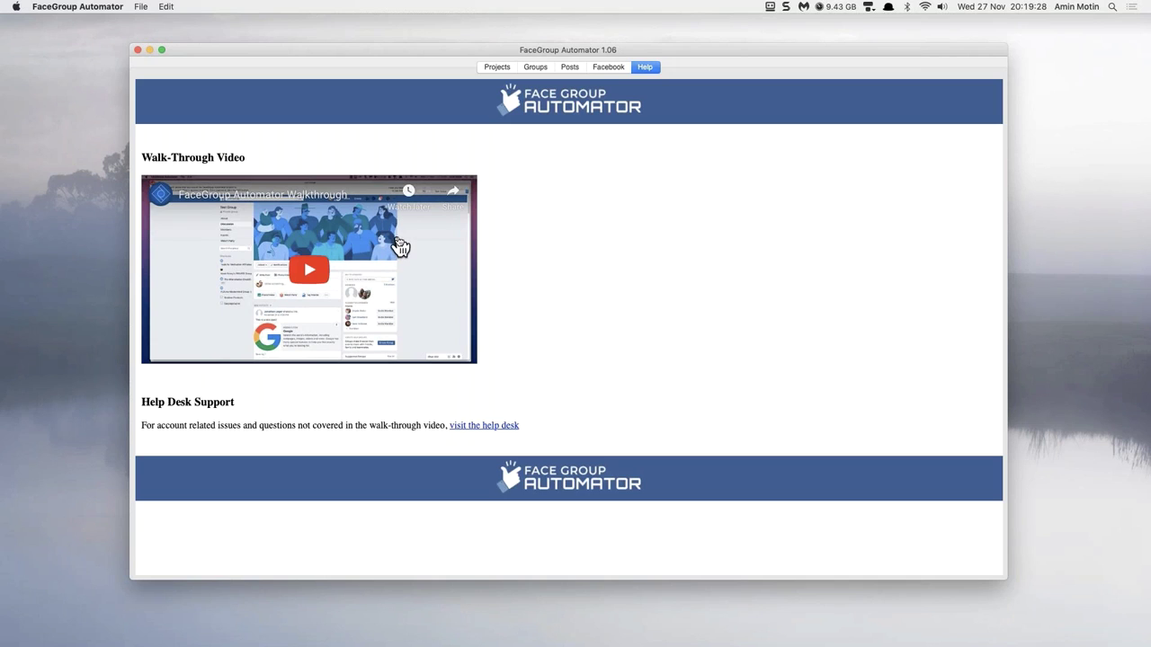
left_click(497, 68)
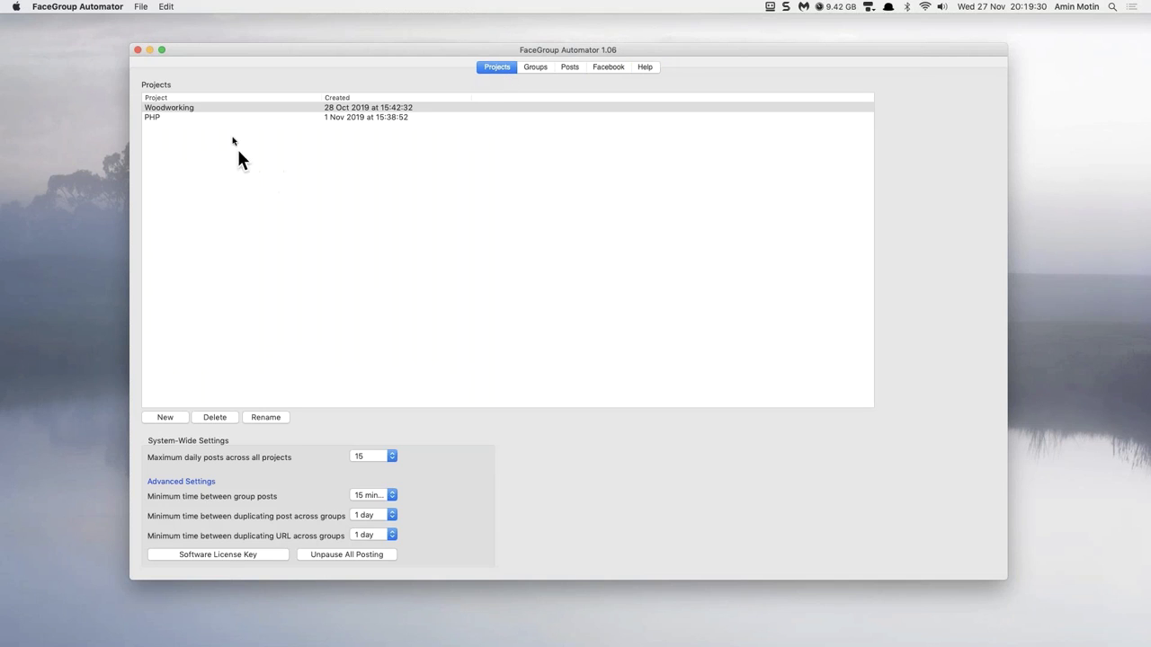
left_click(535, 69)
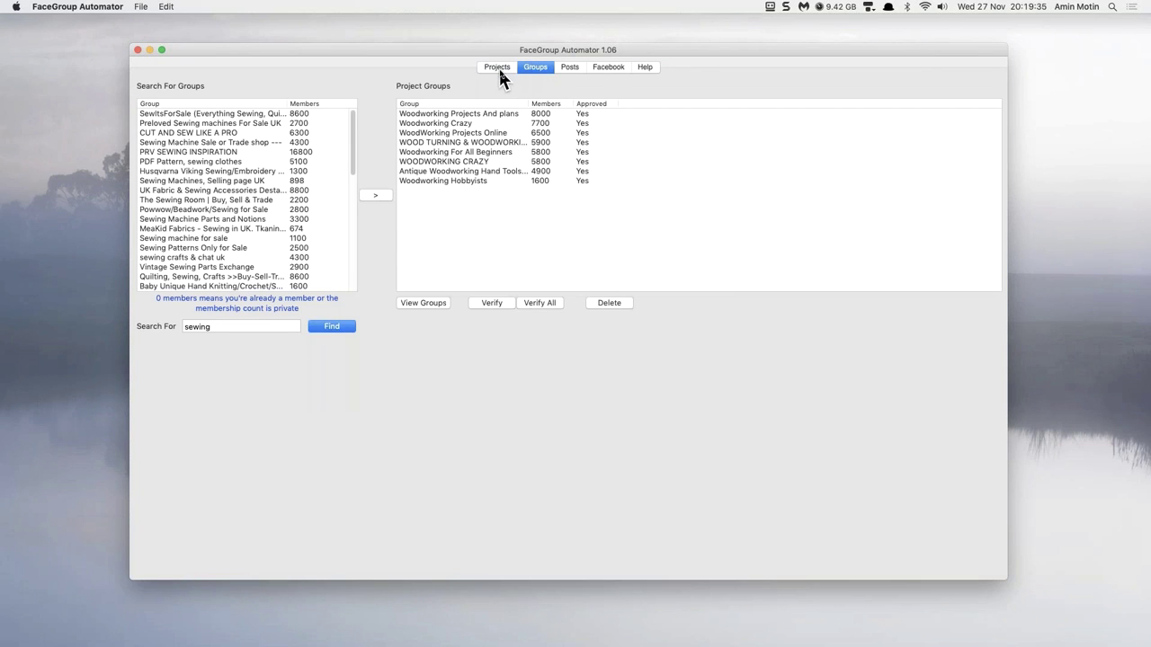
left_click(561, 68)
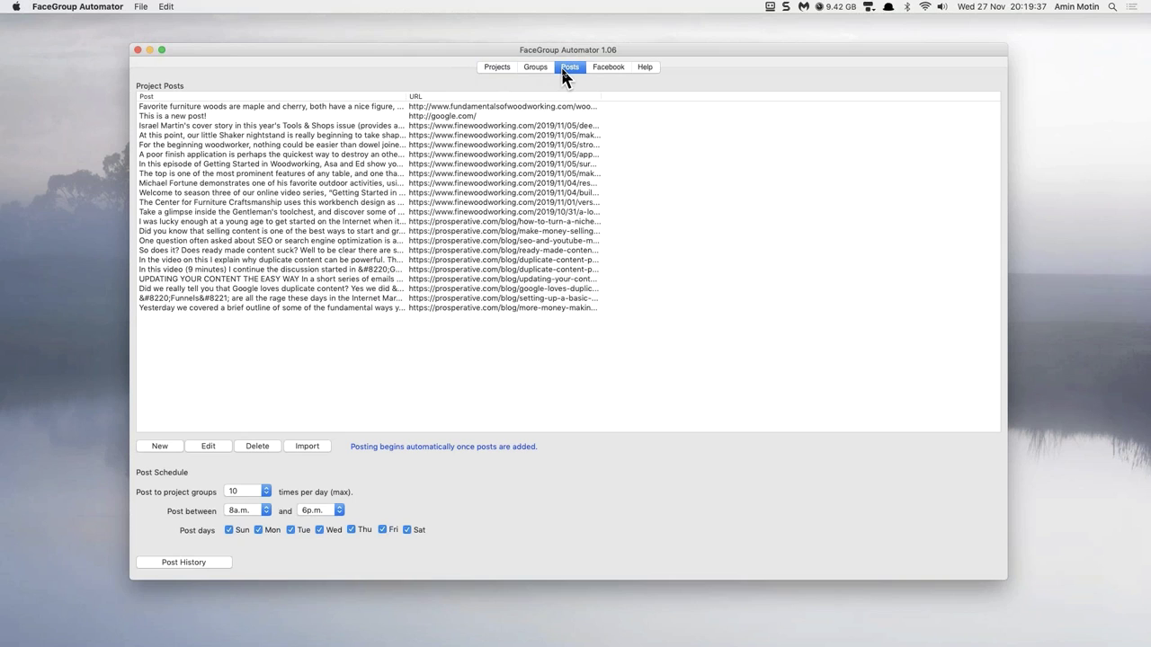
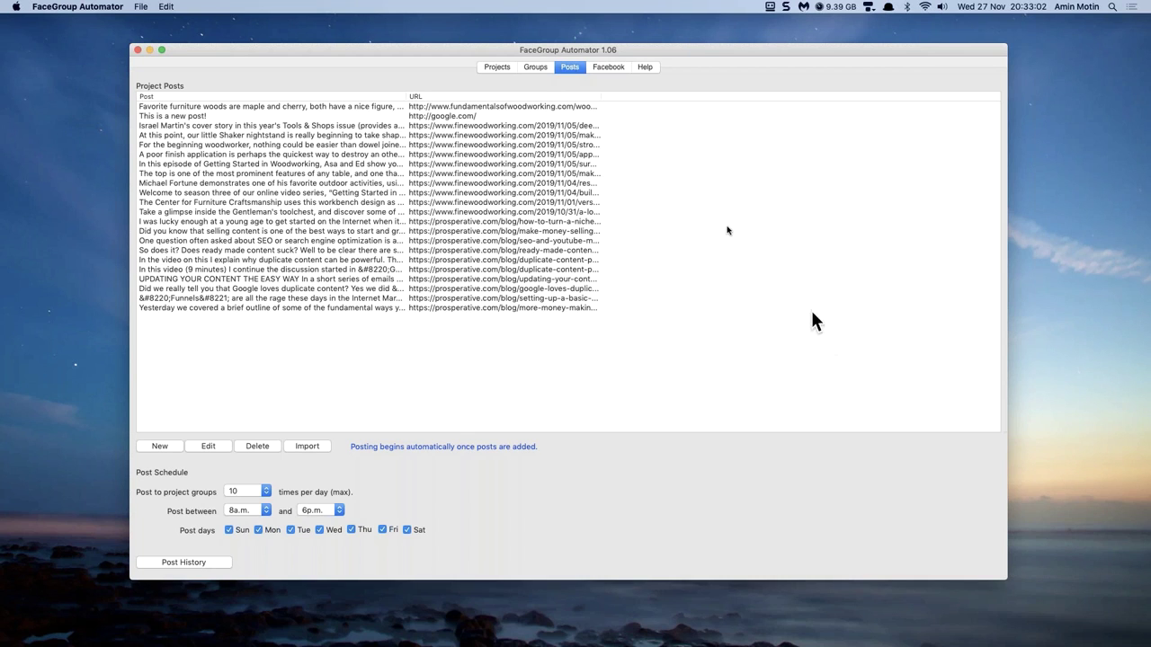
Step: Select the Woodworking Projects And plans group among the project's groups
left_click(534, 70)
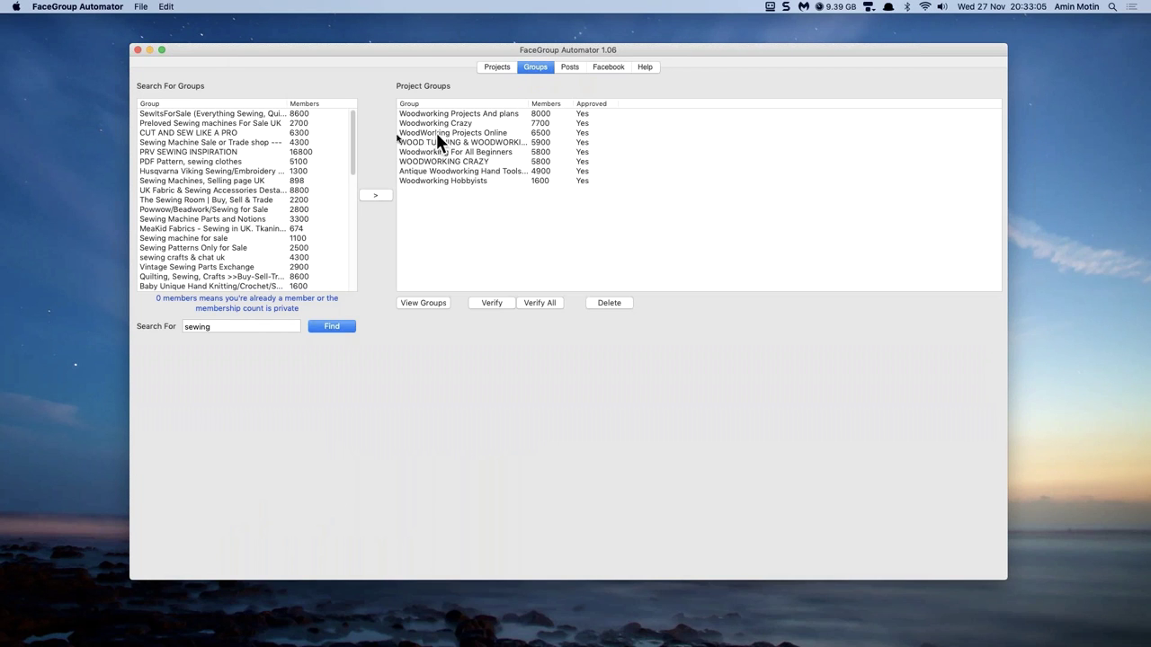
left_click(454, 115)
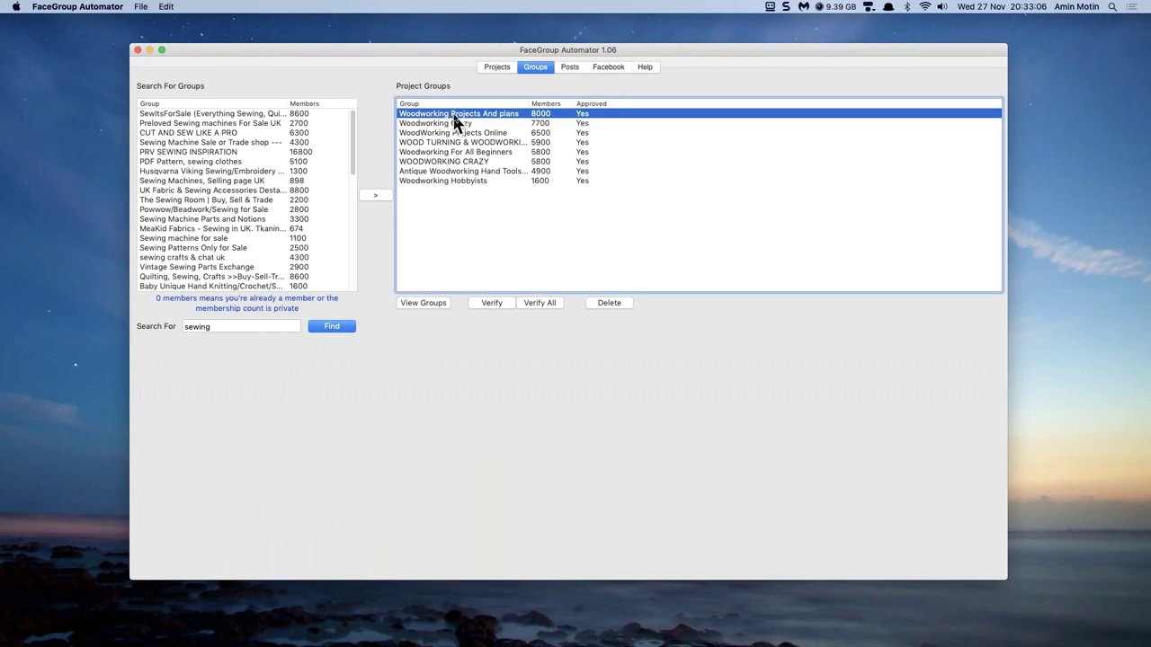